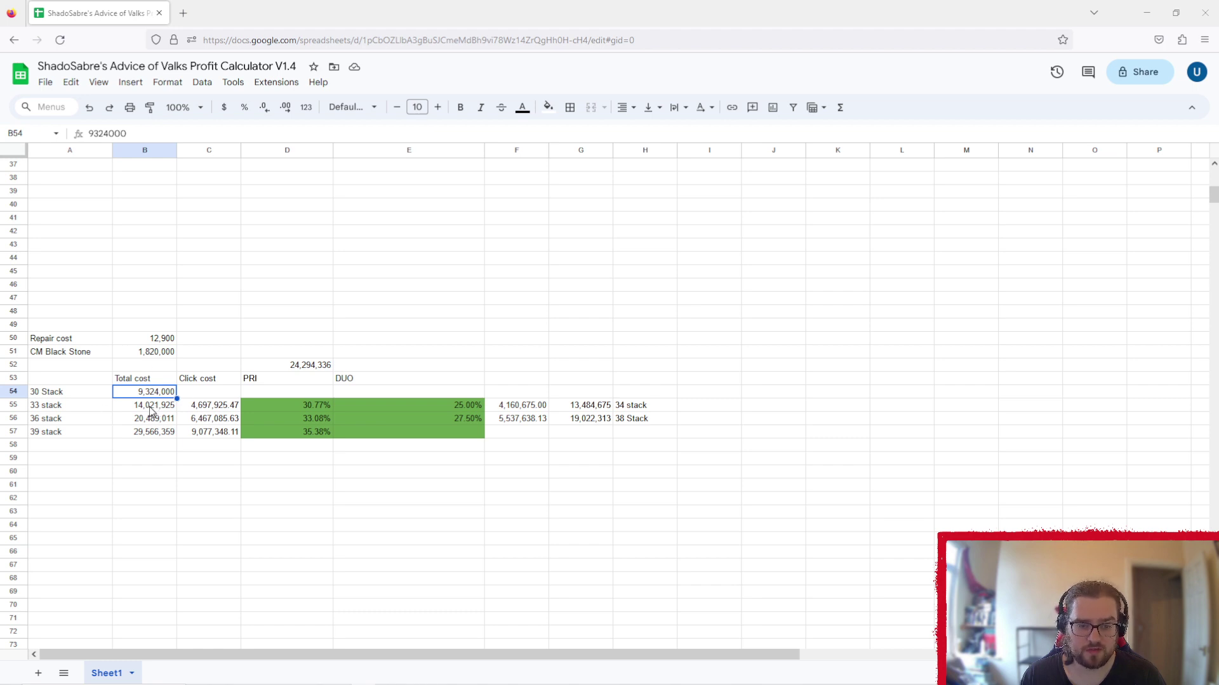
Step: Examine the repair cost and CM Black Stone inputs and the PRI formulas behind the 33 stack's click cost and total cost
{"action": "left_click", "coordinate": [124, 353]}
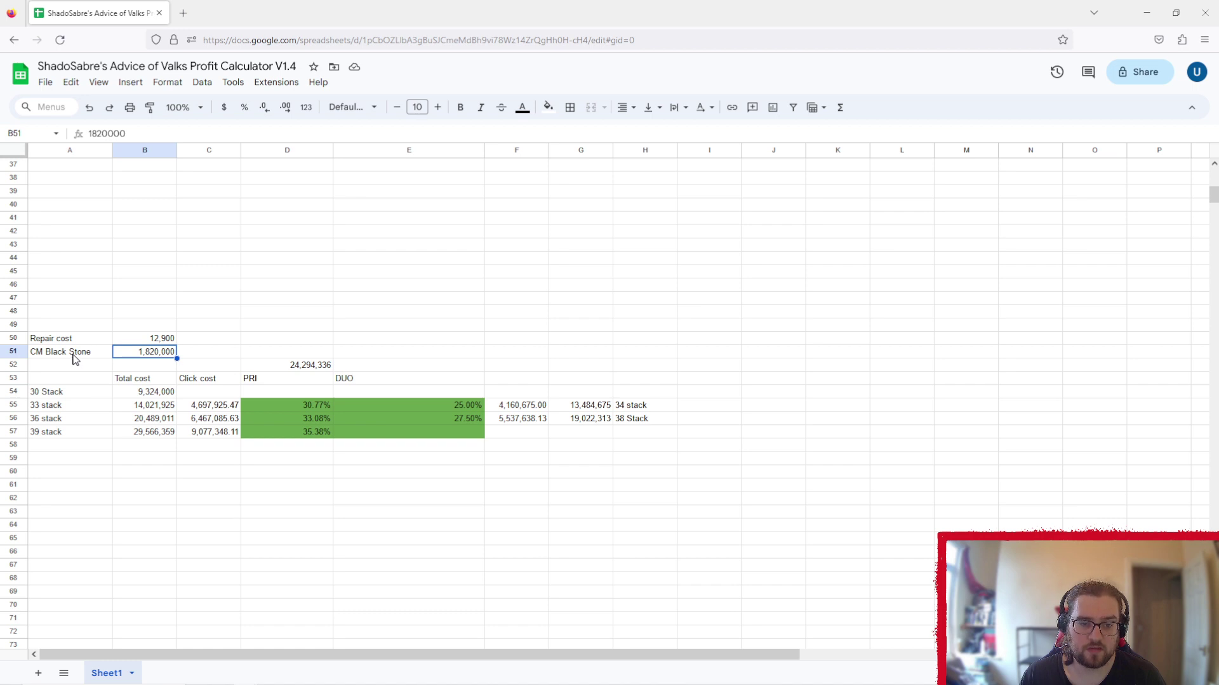
{"action": "left_click", "coordinate": [130, 342]}
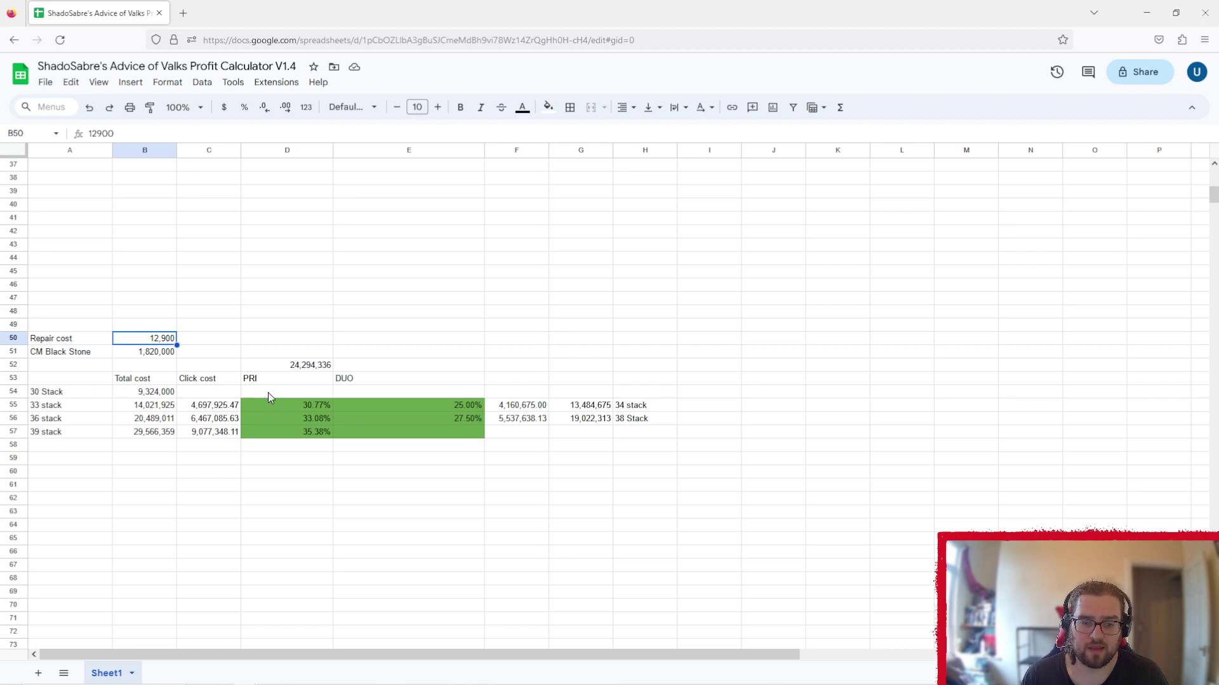
{"action": "left_click", "coordinate": [290, 406]}
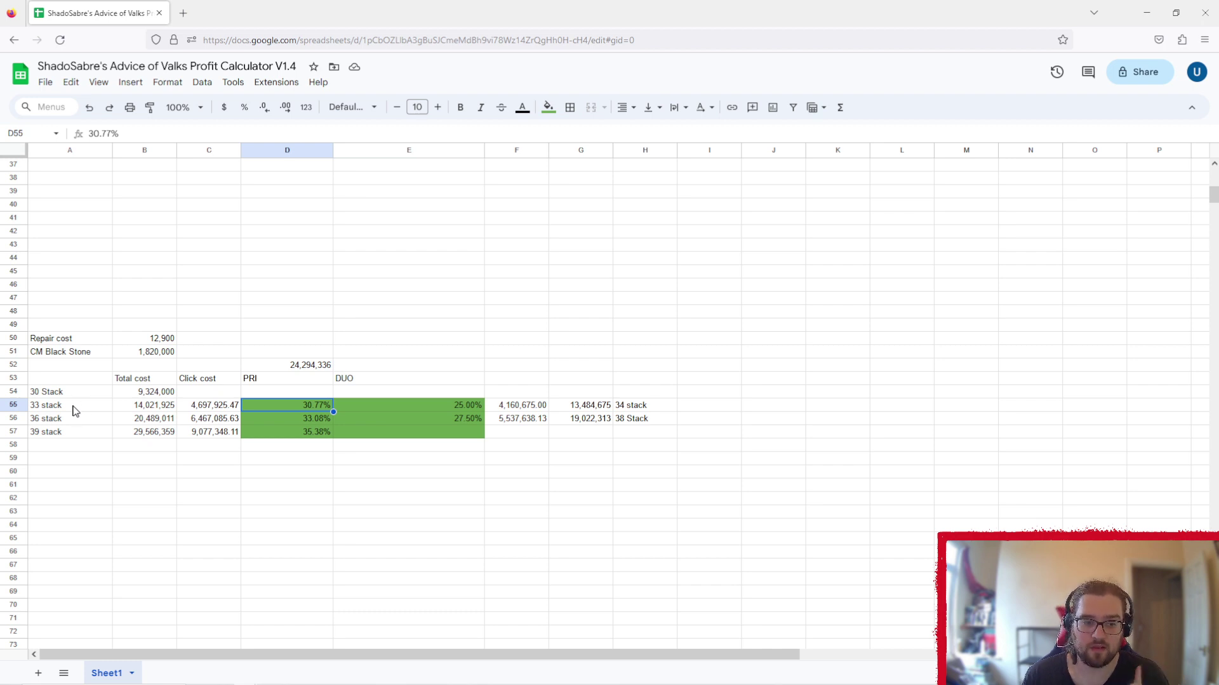
{"action": "left_click", "coordinate": [226, 408]}
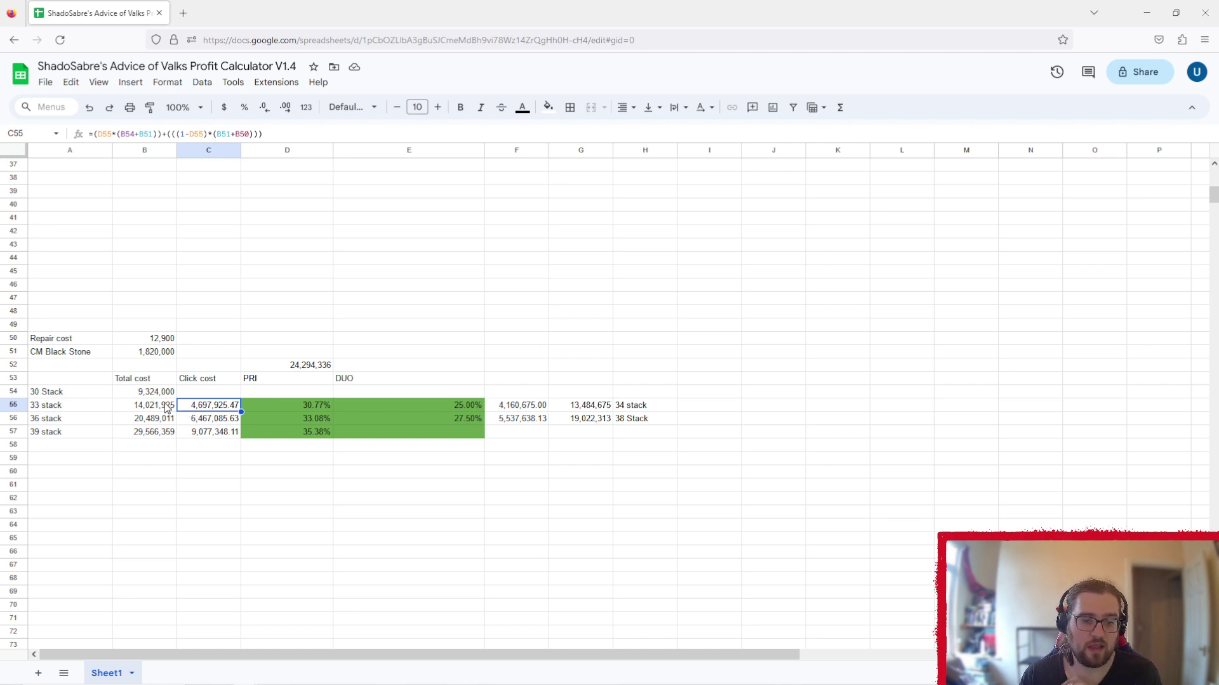
{"action": "left_click", "coordinate": [128, 411]}
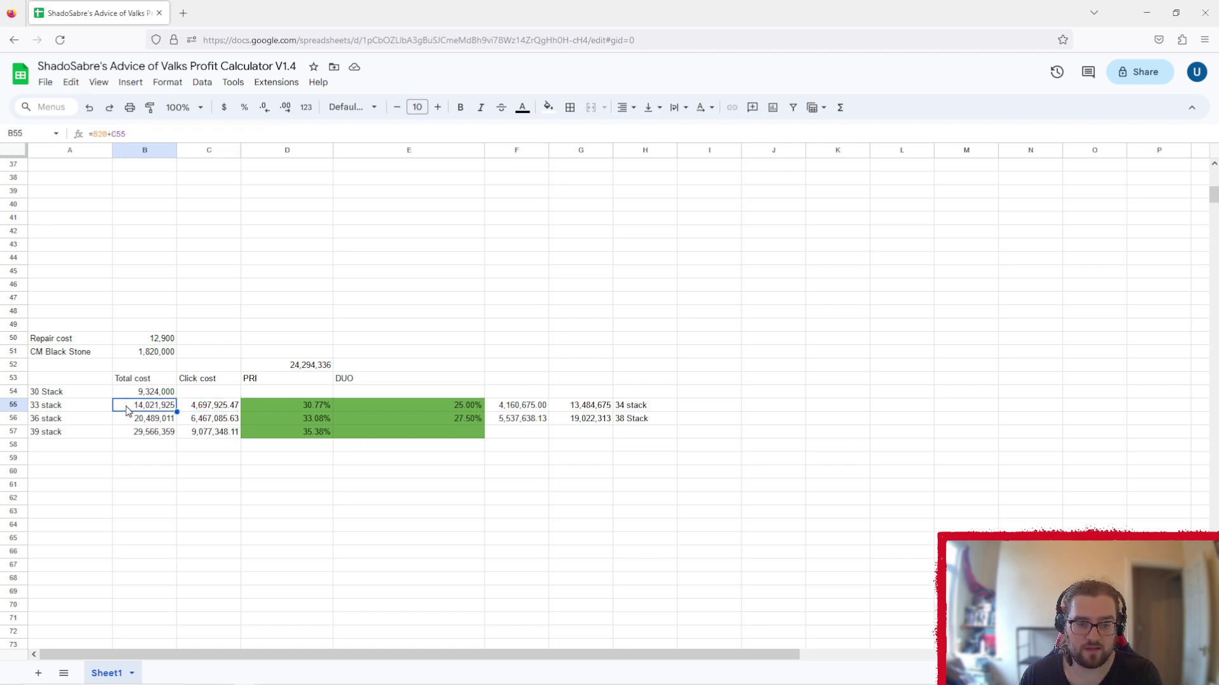
{"action": "left_click", "coordinate": [134, 396]}
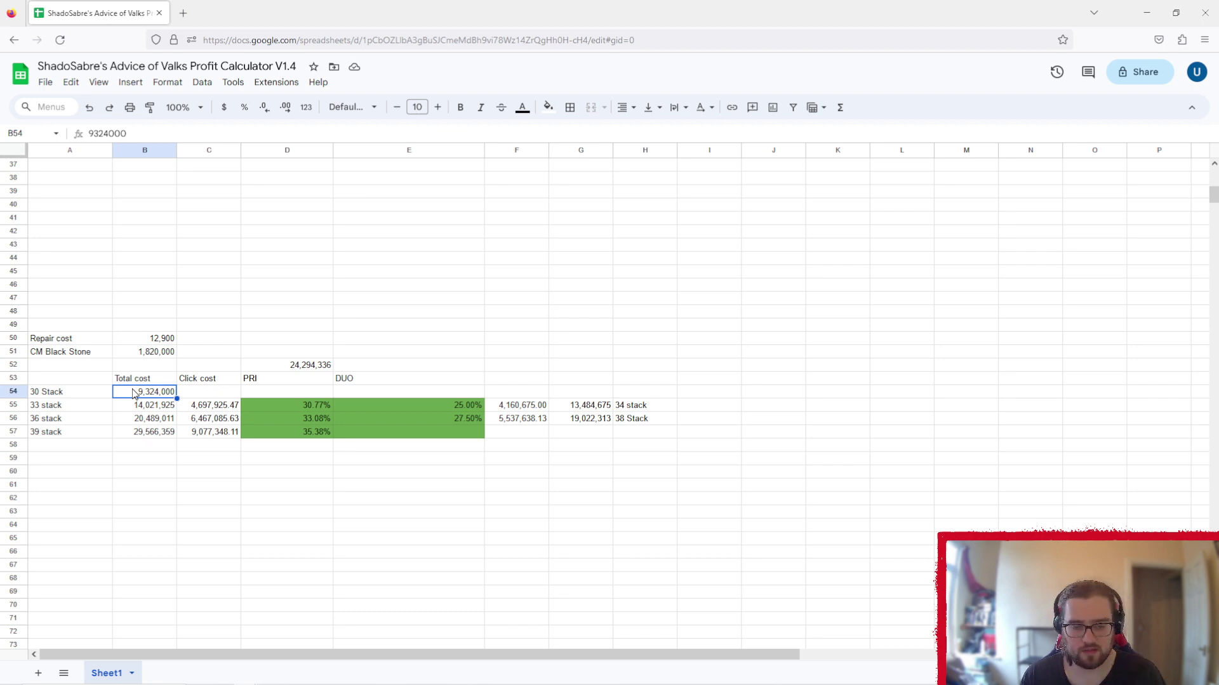
{"action": "left_click", "coordinate": [188, 411]}
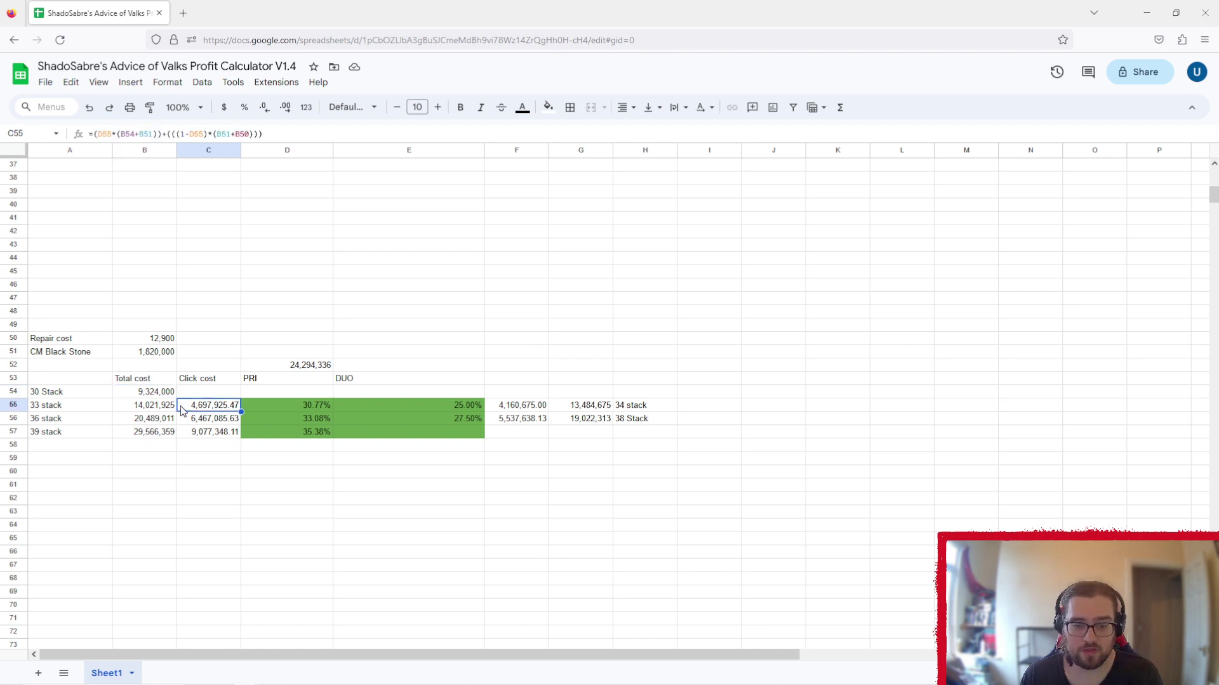
{"action": "left_click", "coordinate": [129, 408]}
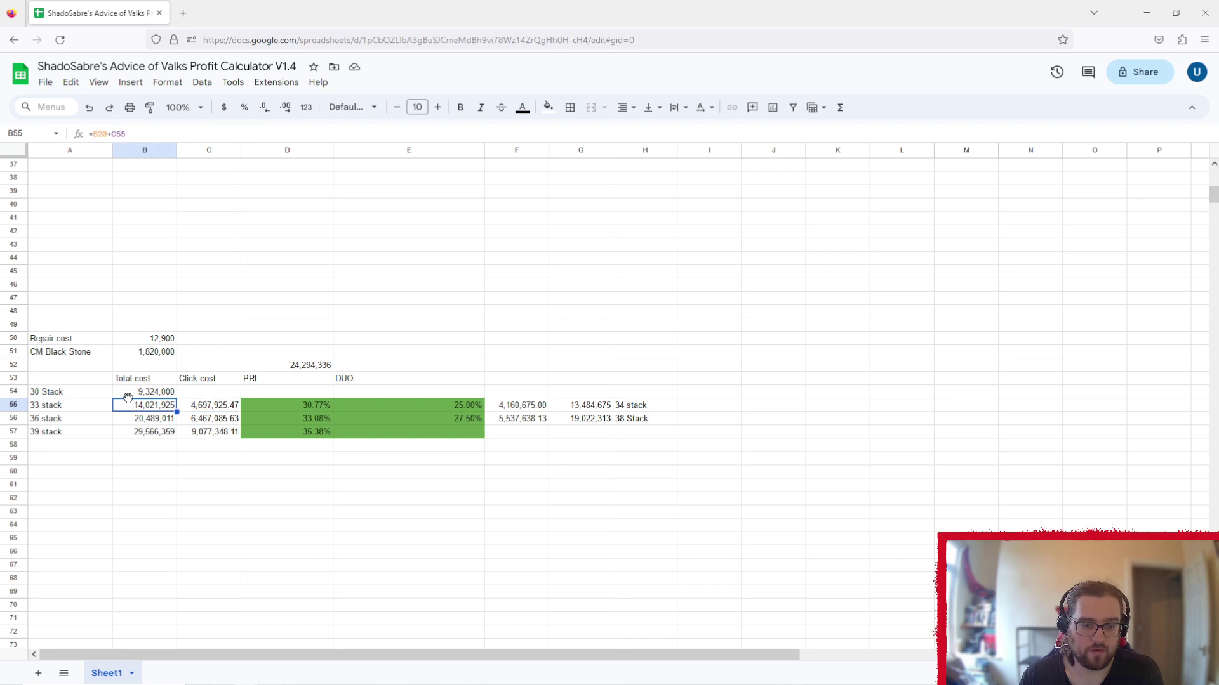
Step: Review the PRI chance and cost cells for the 36 and 39 stacks, including the total cost in B57
{"action": "left_click", "coordinate": [264, 424]}
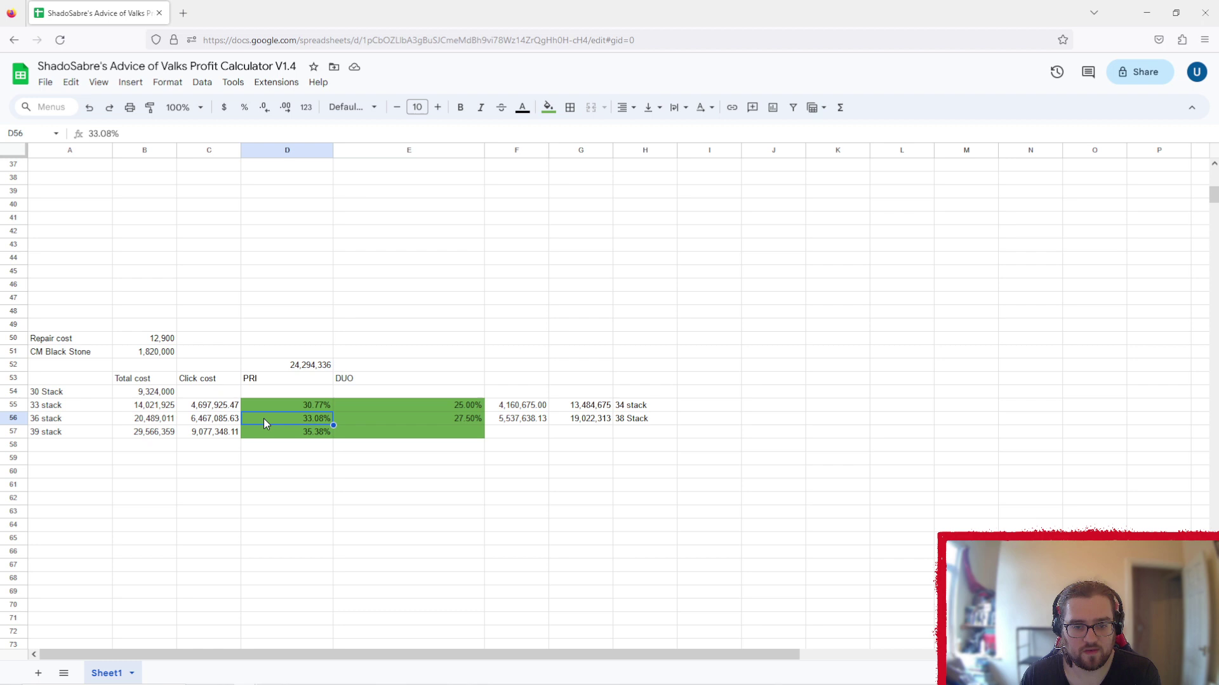
{"action": "left_click", "coordinate": [181, 420]}
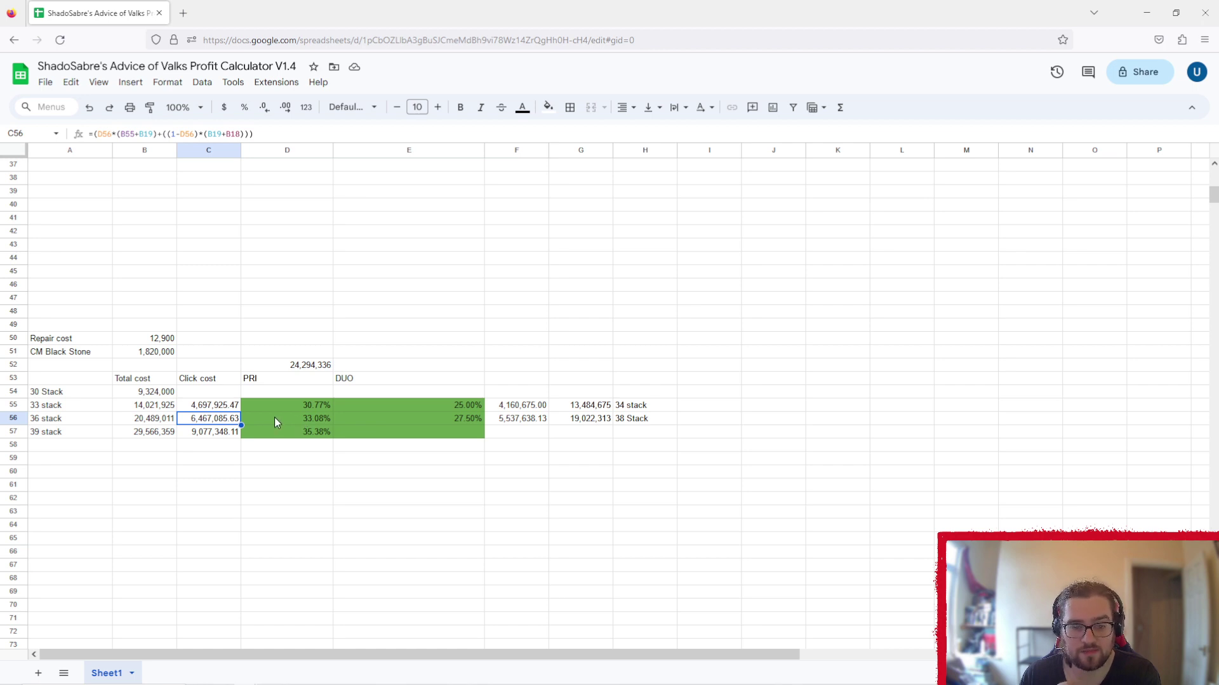
{"action": "left_click", "coordinate": [153, 407]}
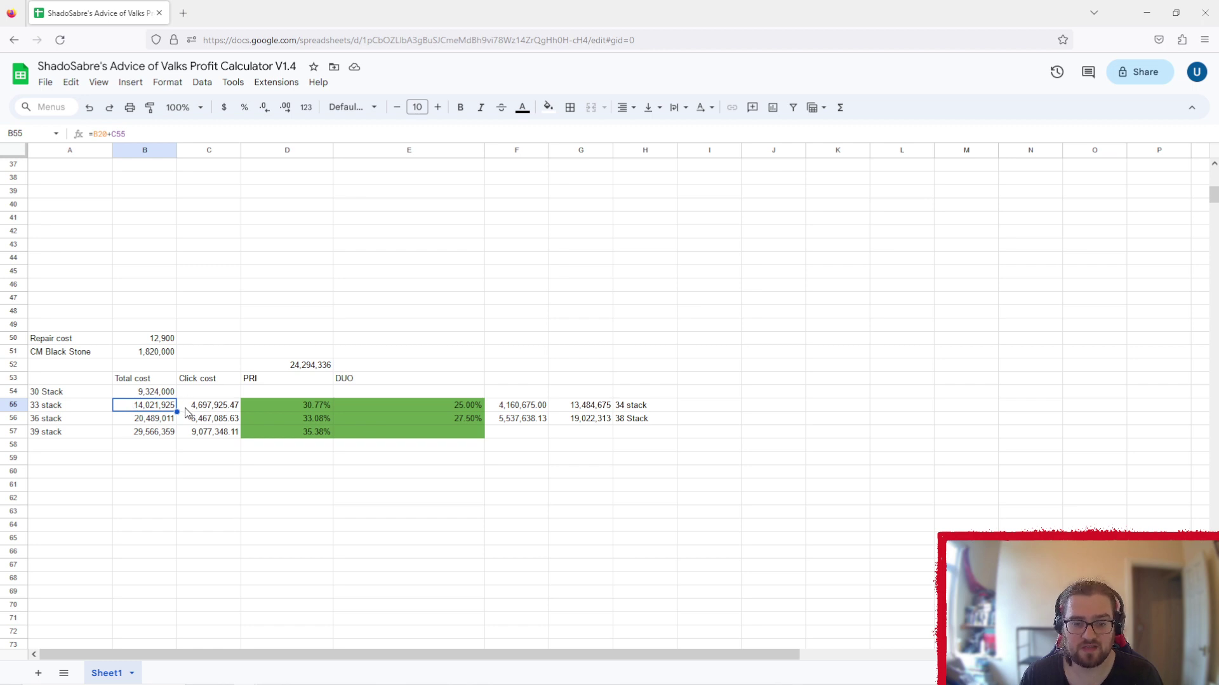
{"action": "left_click", "coordinate": [286, 435]}
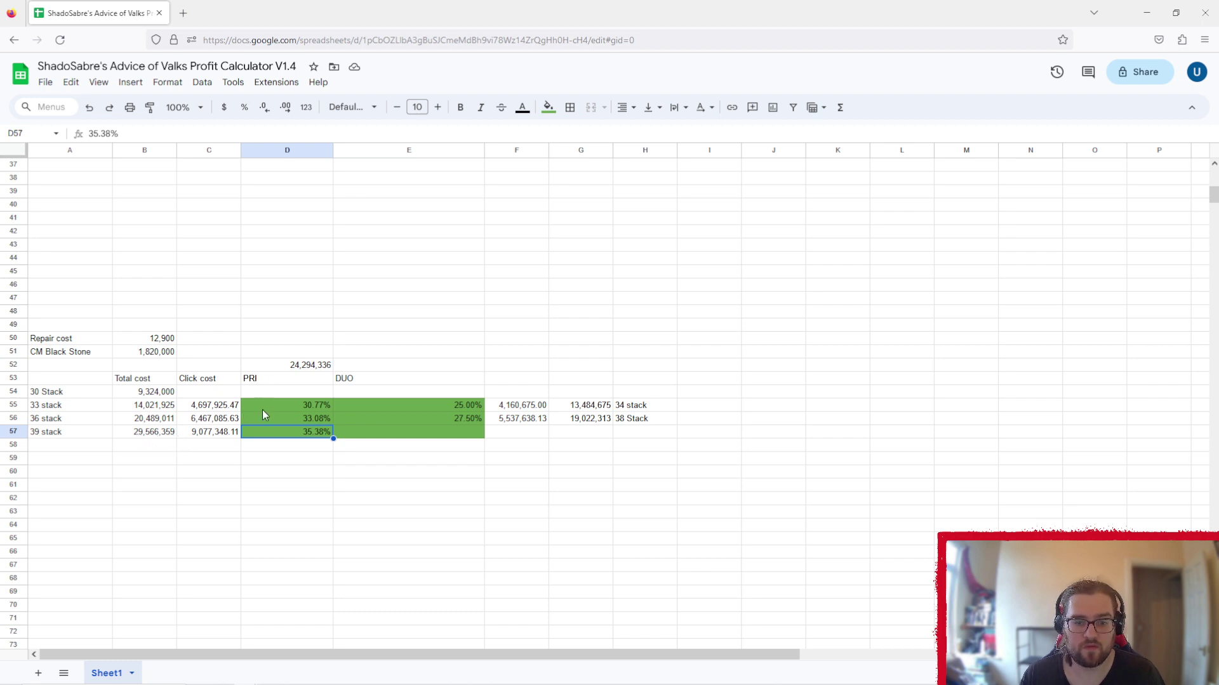
{"action": "left_click", "coordinate": [134, 437]}
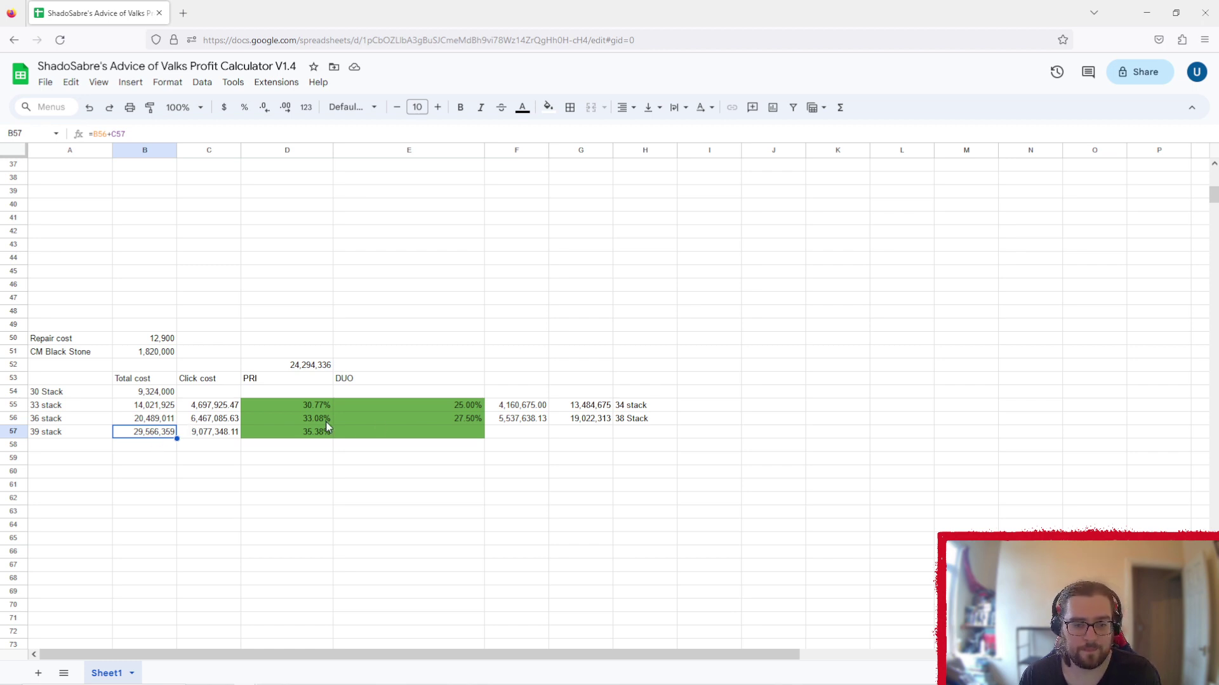
Step: Examine the DUO chances, click cost formulas and total costs for the 34 and 38 stacks
{"action": "left_click", "coordinate": [407, 404]}
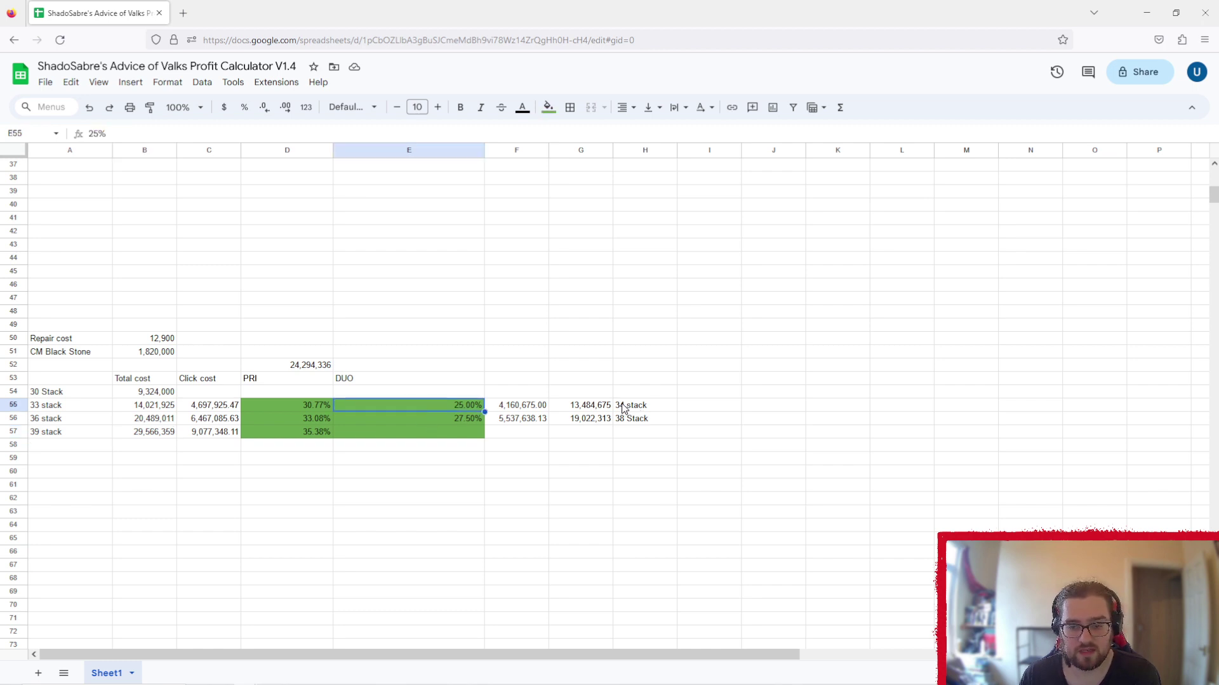
{"action": "left_click", "coordinate": [523, 410]}
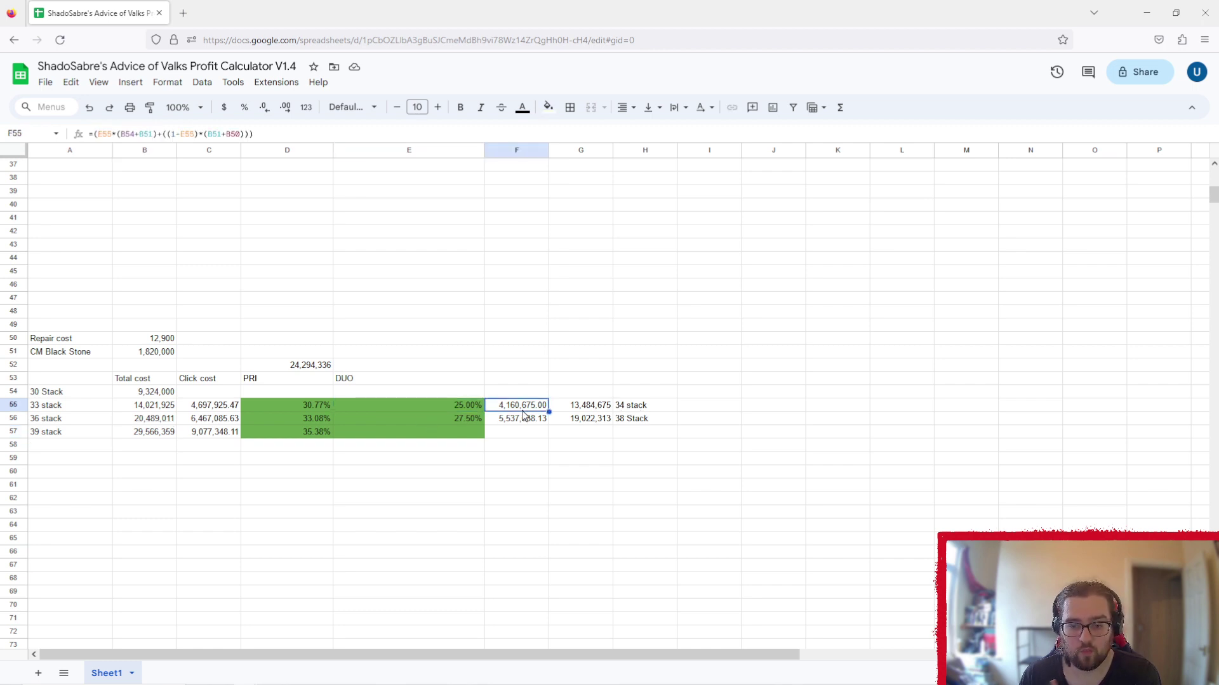
{"action": "left_click", "coordinate": [590, 406]}
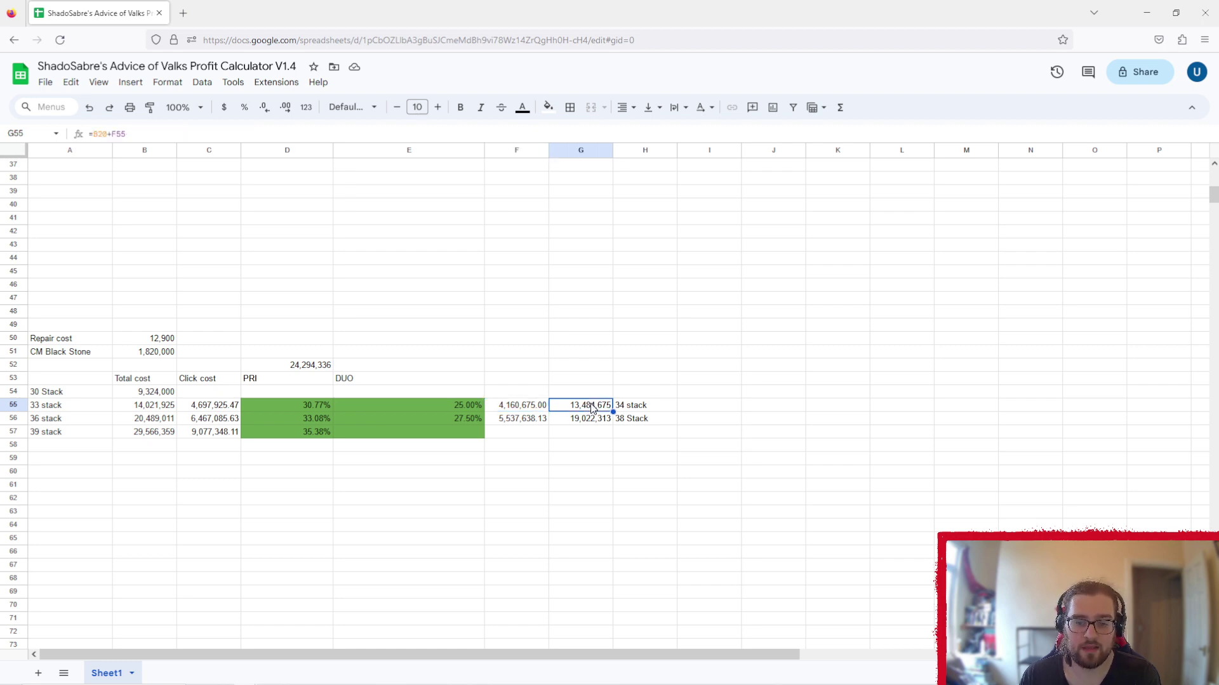
{"action": "left_click", "coordinate": [139, 409]}
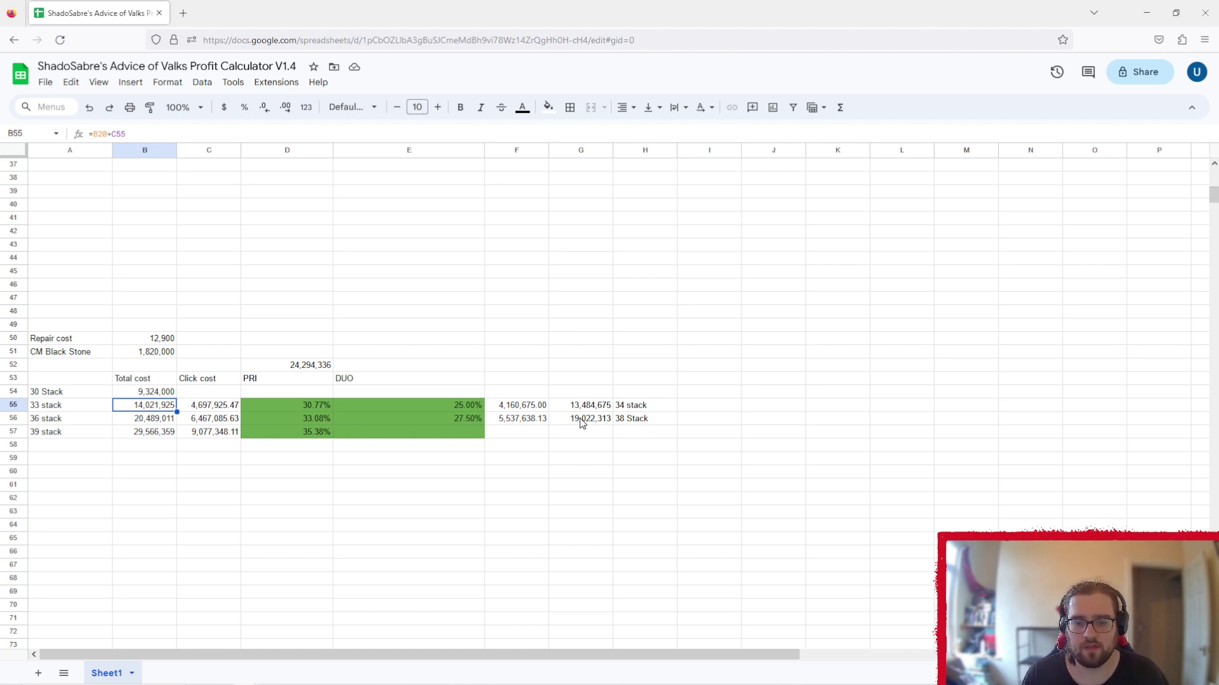
{"action": "left_click", "coordinate": [466, 420]}
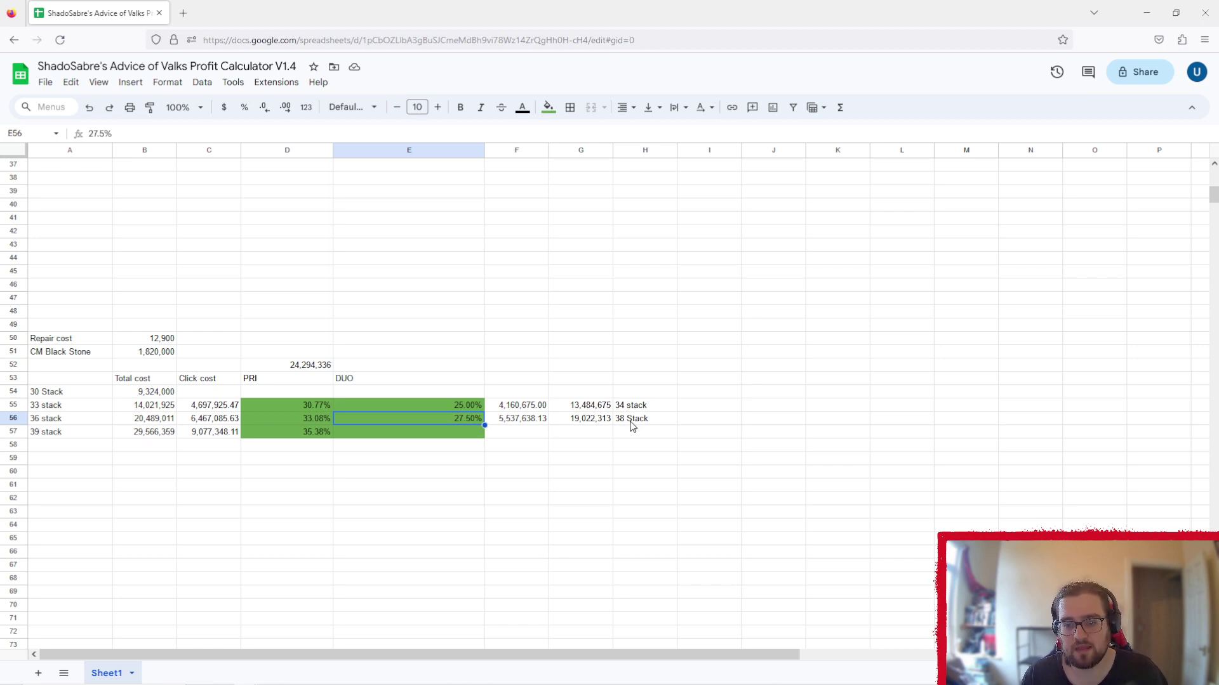
{"action": "left_click", "coordinate": [530, 425]}
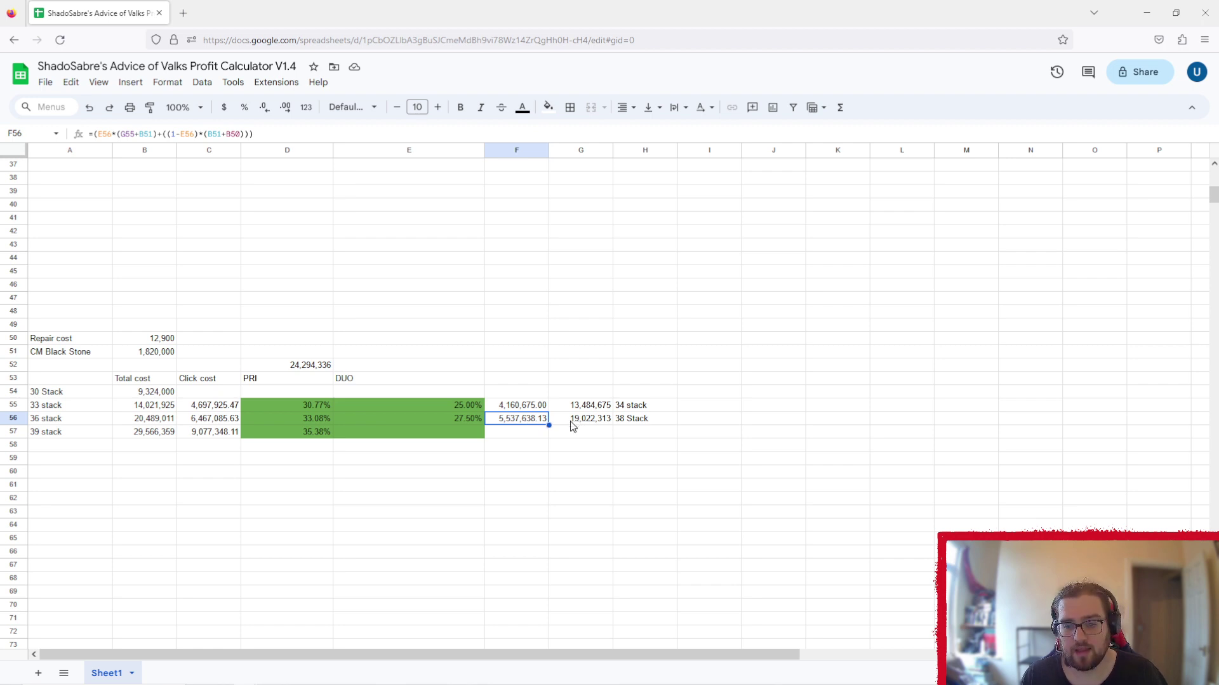
{"action": "left_click", "coordinate": [563, 426]}
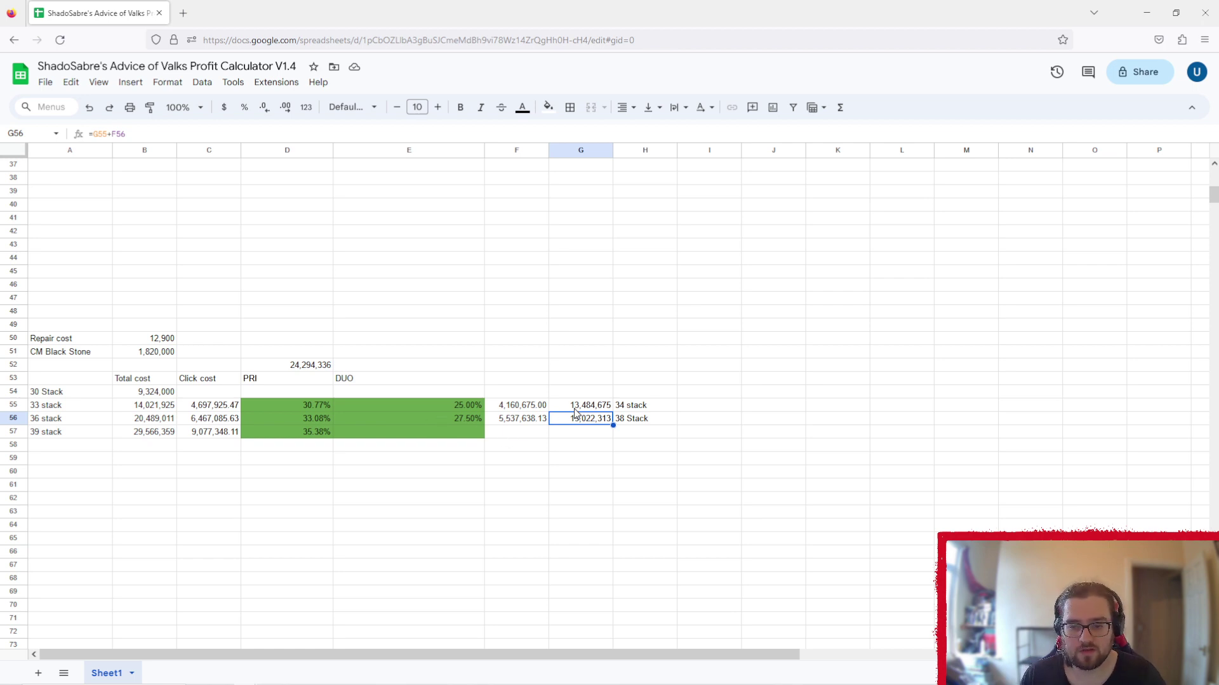
Step: Compare the DUO click cost and 38 stack total with the PRI click cost and 39 stack total
{"action": "left_click", "coordinate": [530, 409]}
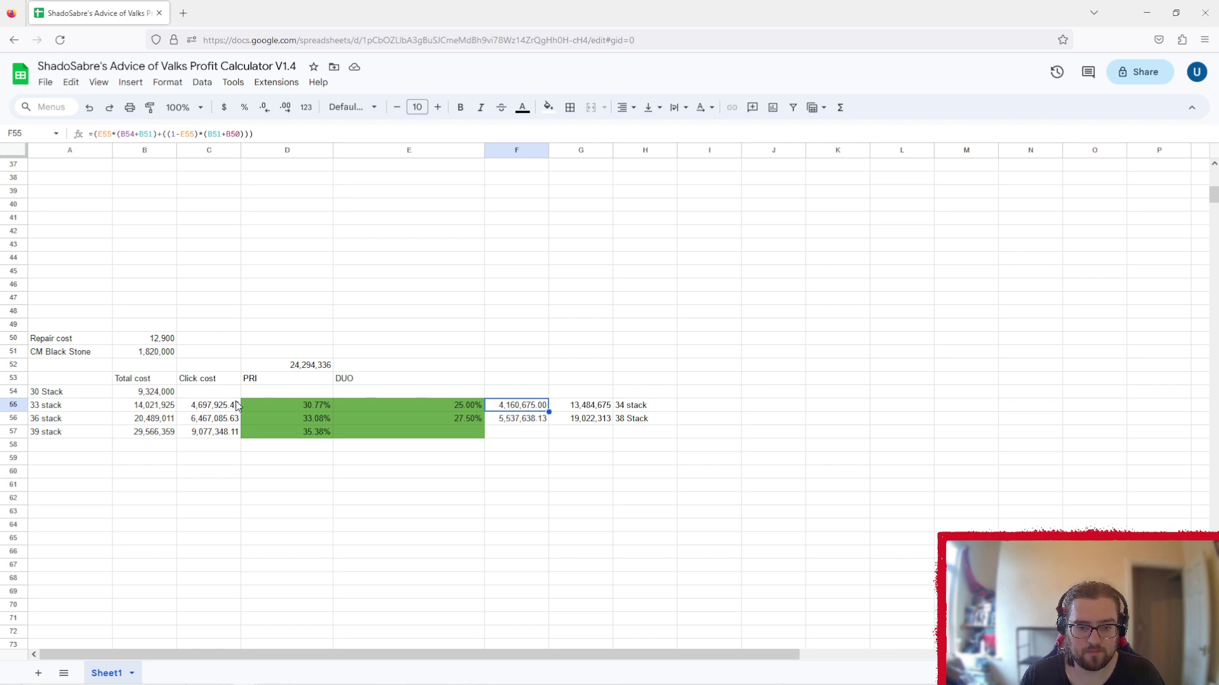
{"action": "left_click", "coordinate": [194, 409]}
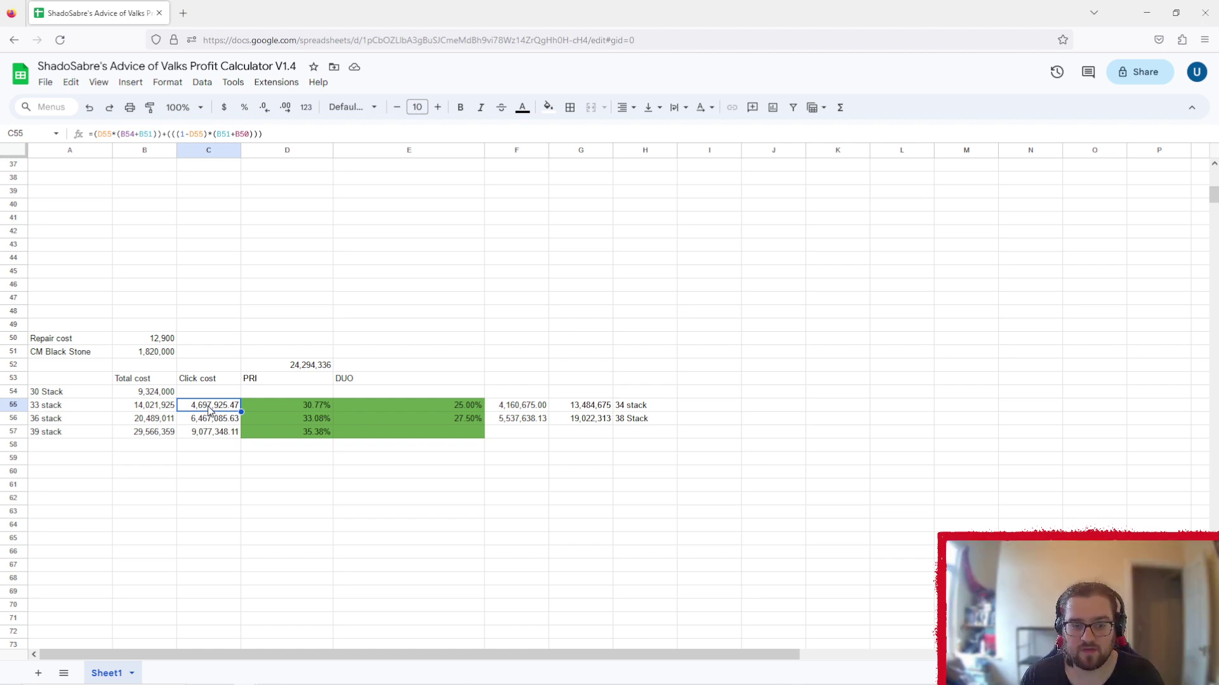
{"action": "left_click", "coordinate": [517, 408]}
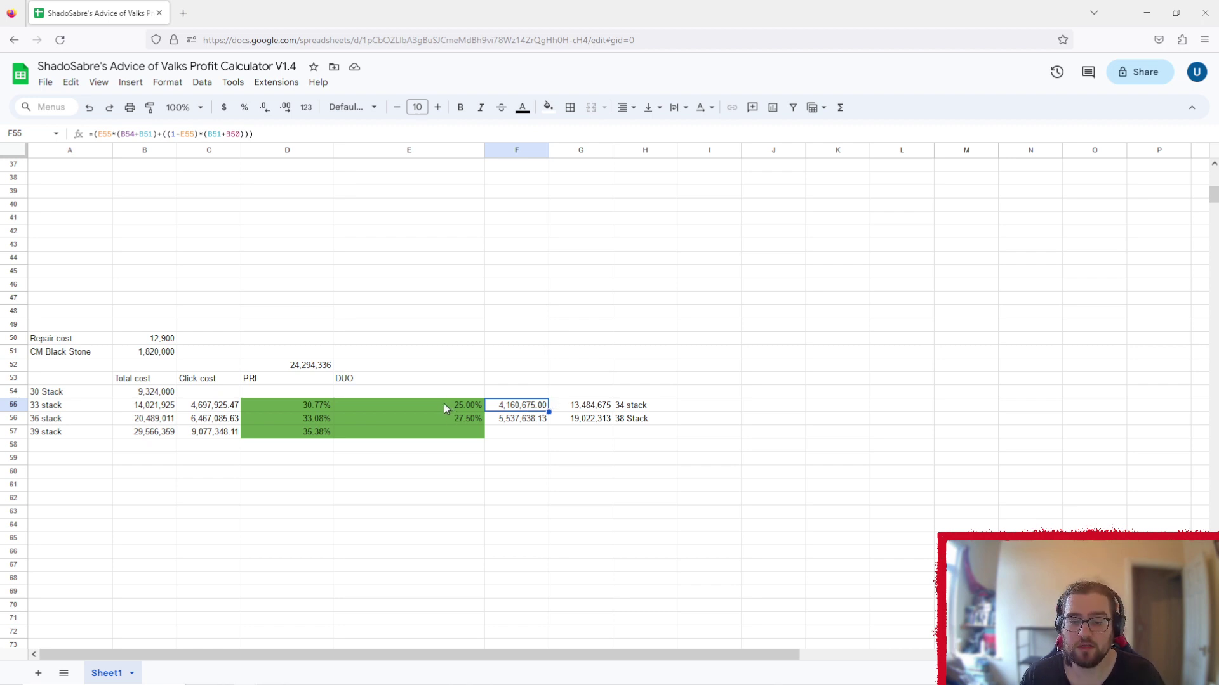
{"action": "left_click", "coordinate": [592, 423]}
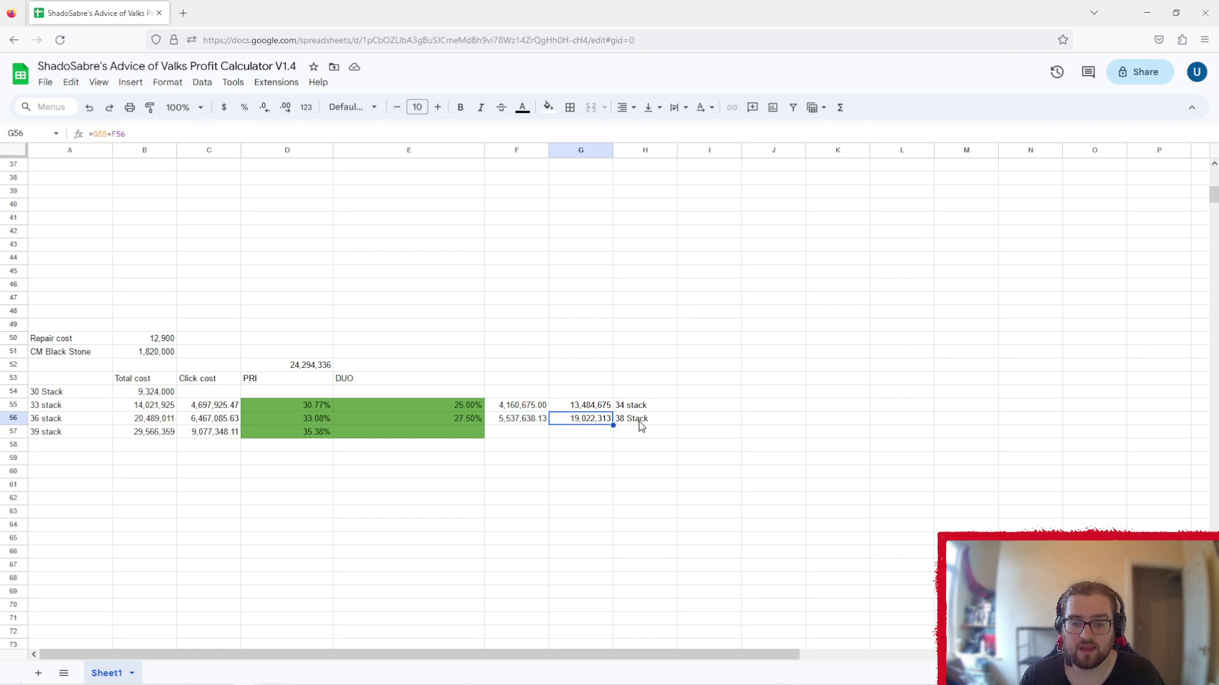
{"action": "left_click", "coordinate": [148, 440]}
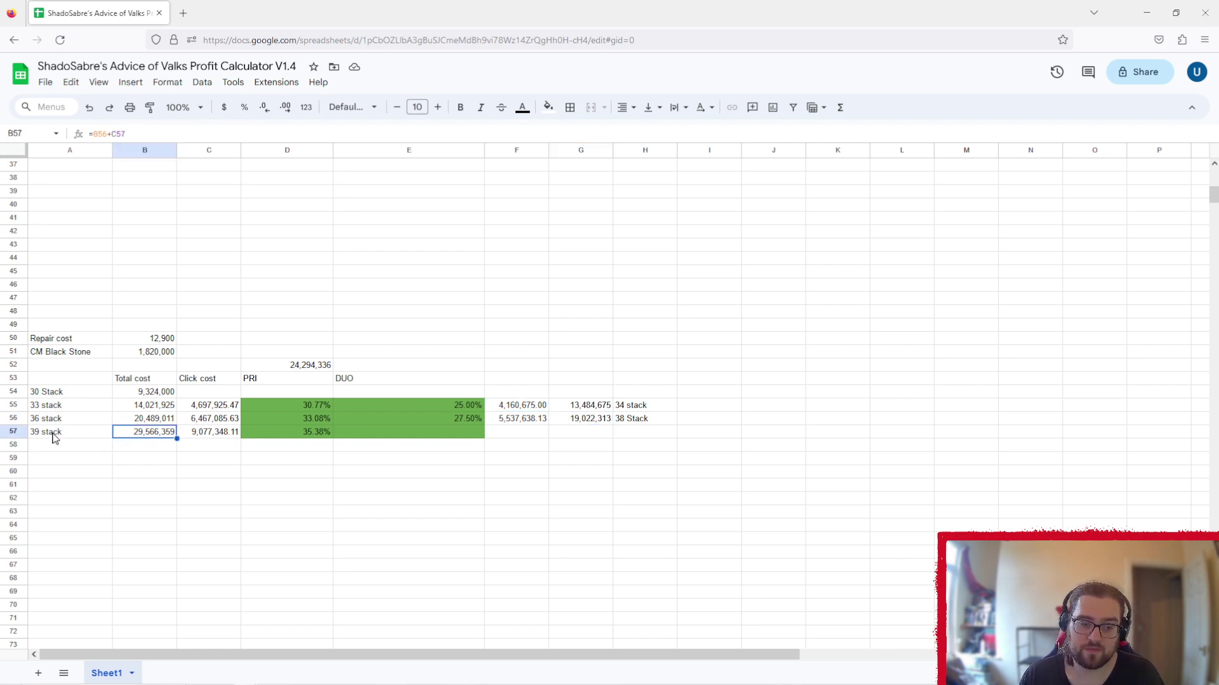
Step: Inspect the AVERAGE formula in D52 and the Stack Cost formula in B11 that refers to it
{"action": "left_click", "coordinate": [293, 366]}
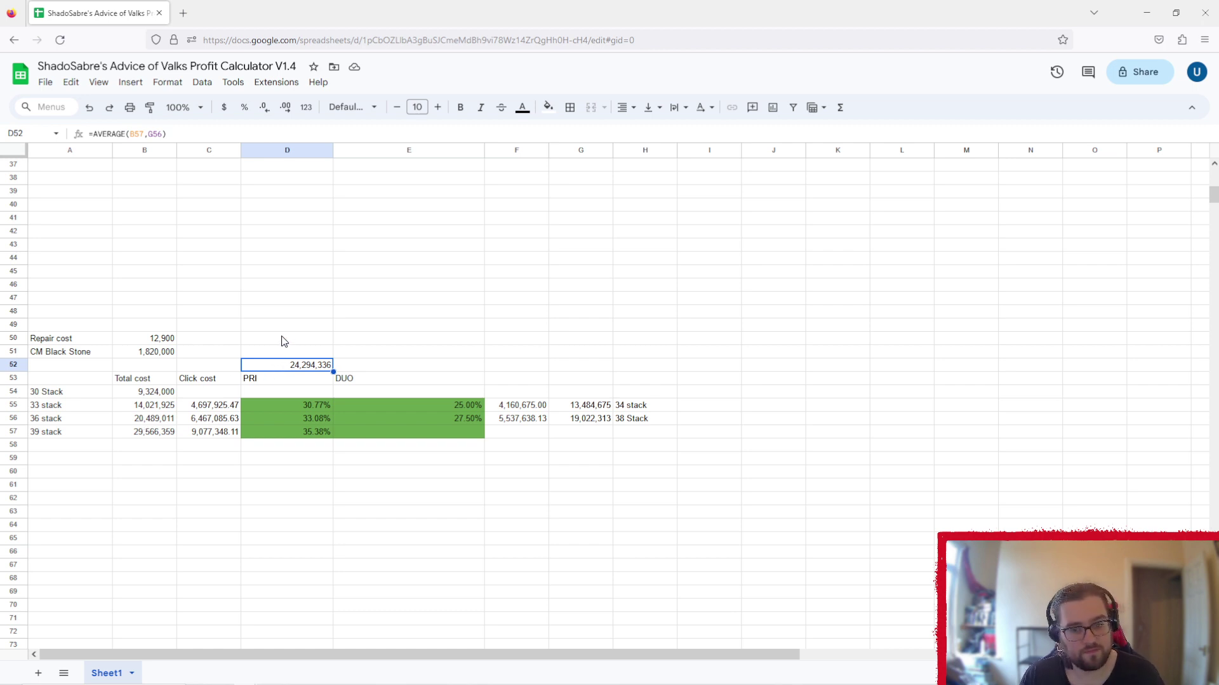
{"action": "scroll", "coordinate": [287, 354], "scroll_direction": "up", "scroll_amount": 5}
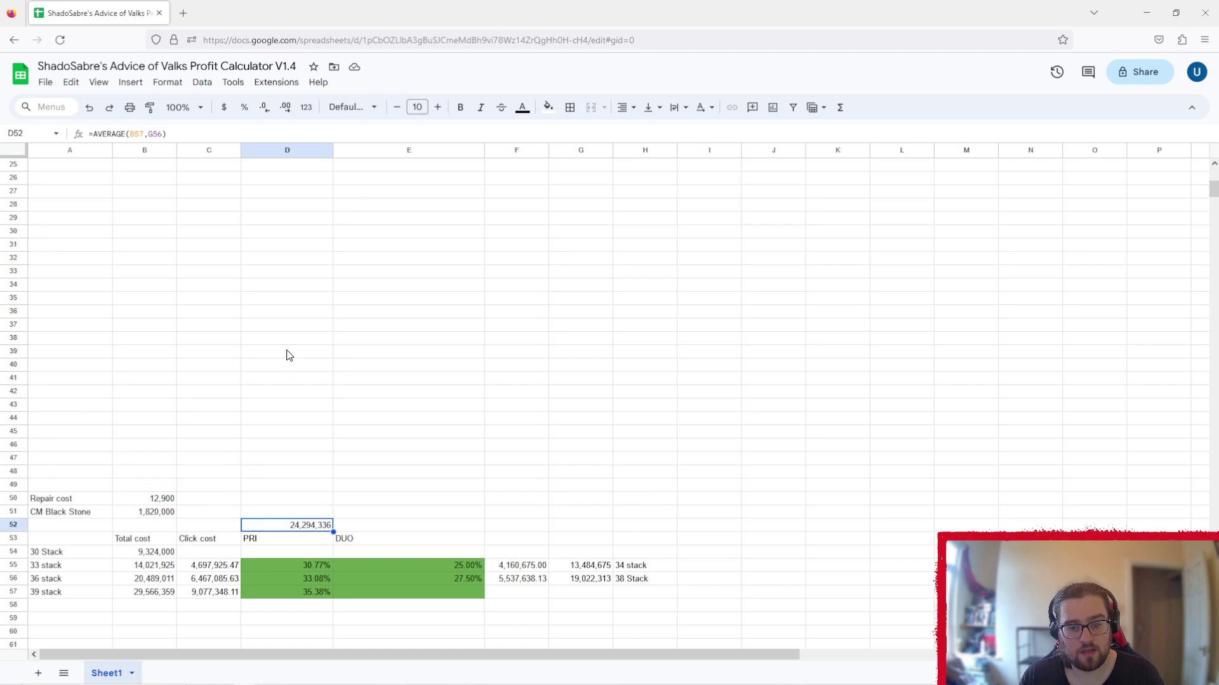
{"action": "scroll", "coordinate": [287, 354], "scroll_direction": "up", "scroll_amount": 5}
{"action": "left_click", "coordinate": [158, 309]}
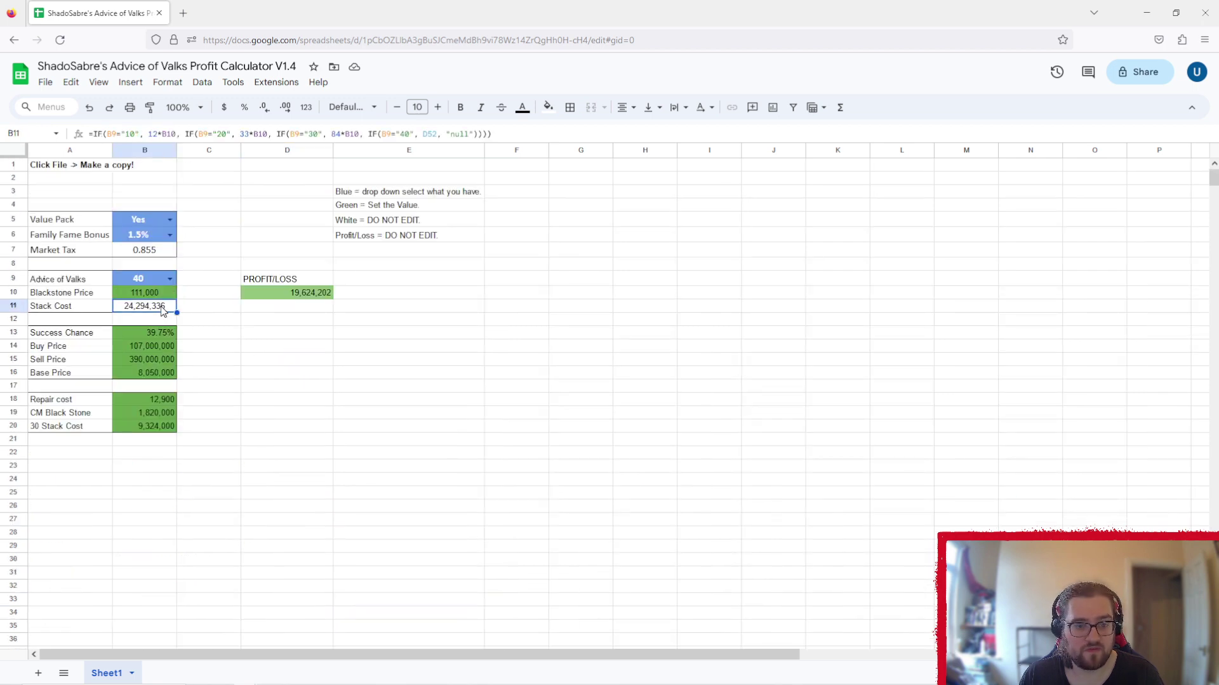
Step: Set the CM Black Stone price in B51 to 1292000
{"action": "scroll", "coordinate": [202, 349], "scroll_direction": "down", "scroll_amount": 8}
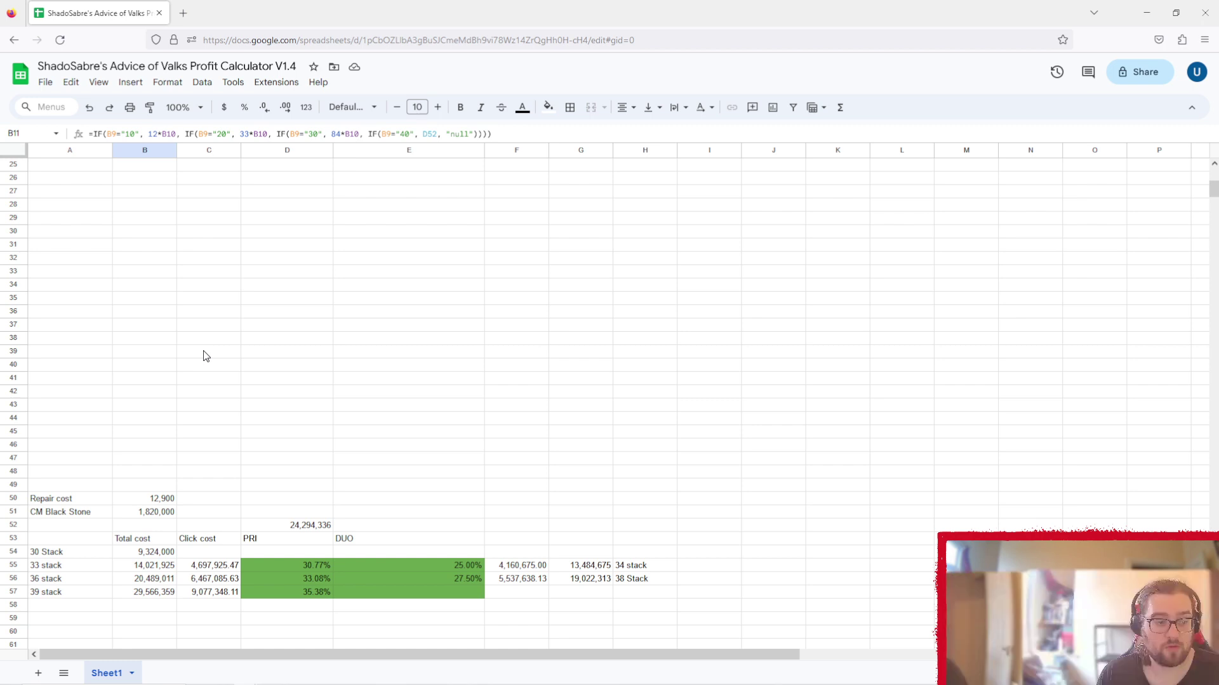
{"action": "scroll", "coordinate": [216, 408], "scroll_direction": "down", "scroll_amount": 2}
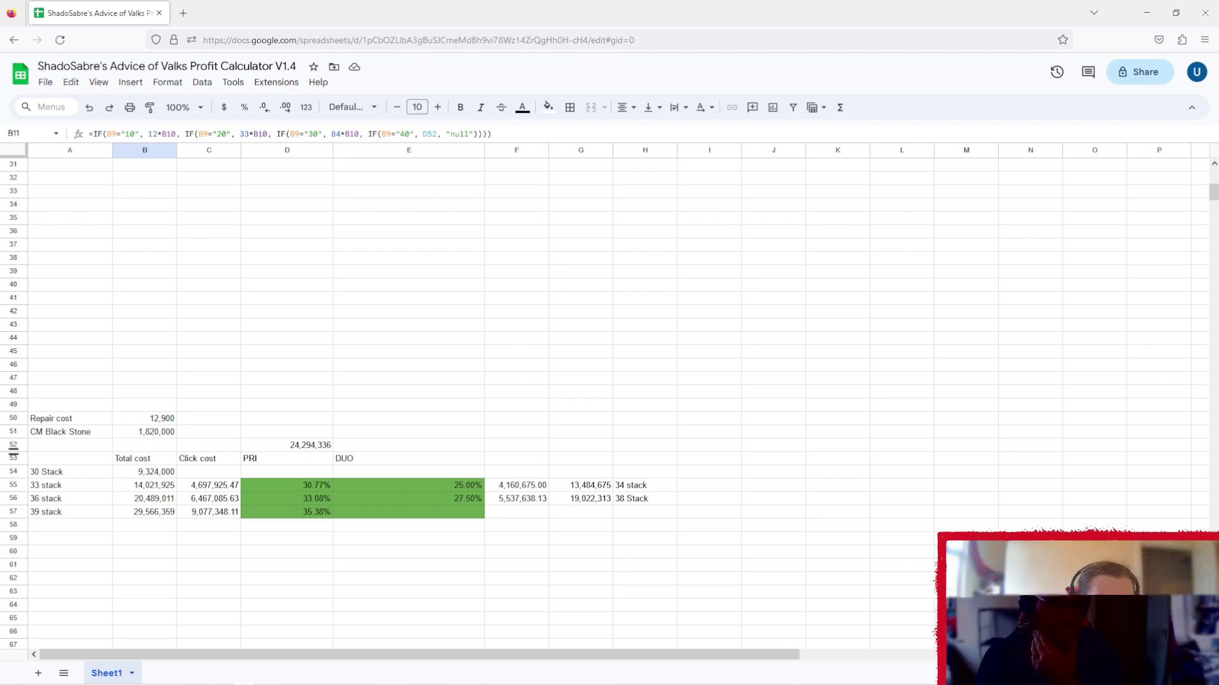
{"action": "left_click", "coordinate": [147, 433]}
{"action": "double_click", "coordinate": [147, 433]}
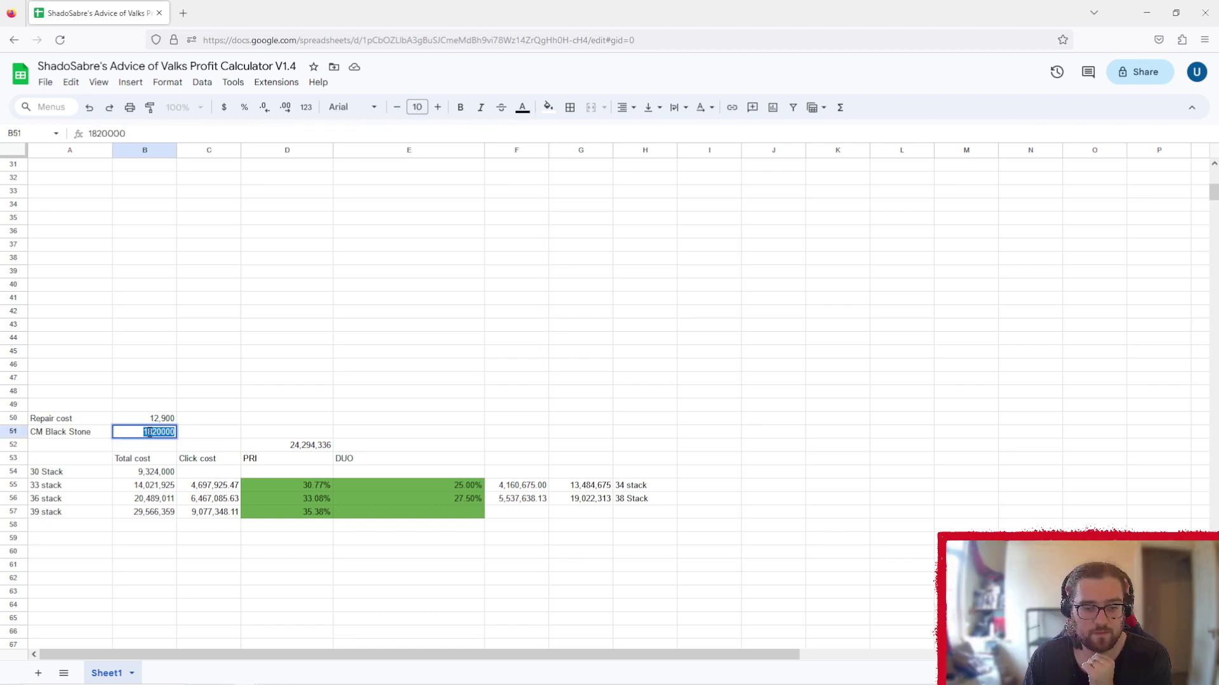
{"action": "left_click", "coordinate": [155, 432]}
{"action": "left_click_drag", "start_coordinate": [148, 432], "coordinate": [158, 432]}
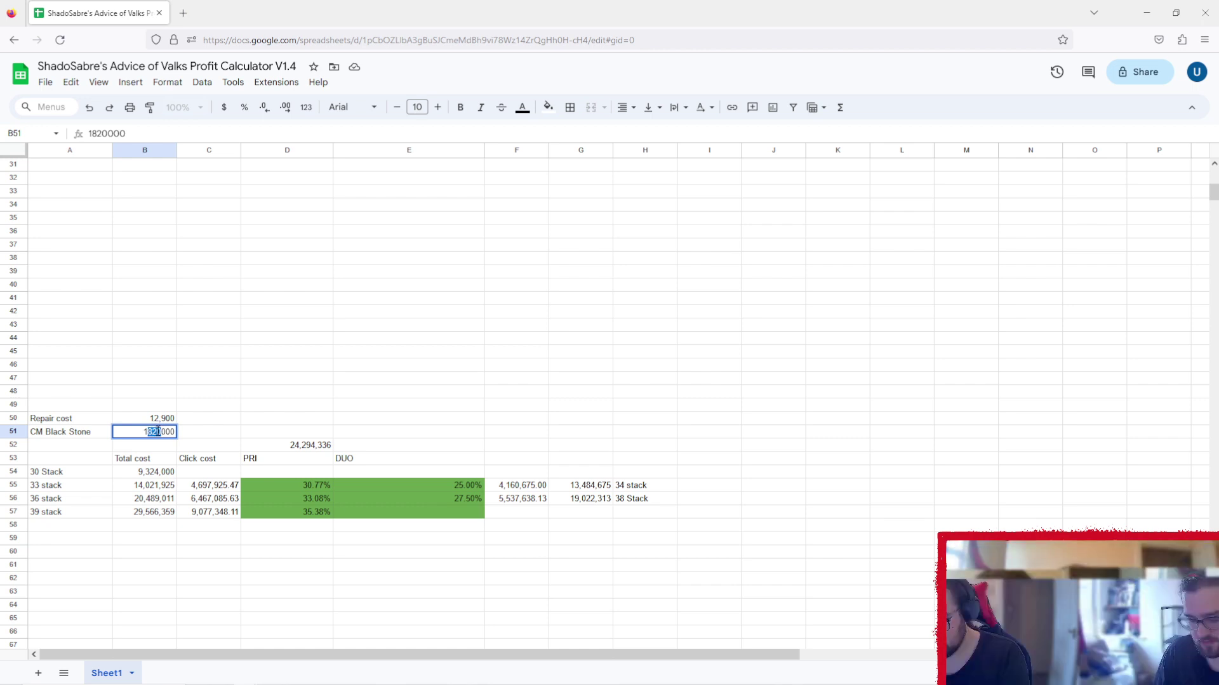
{"action": "type", "text": "292"}
{"action": "key", "text": "Return"}
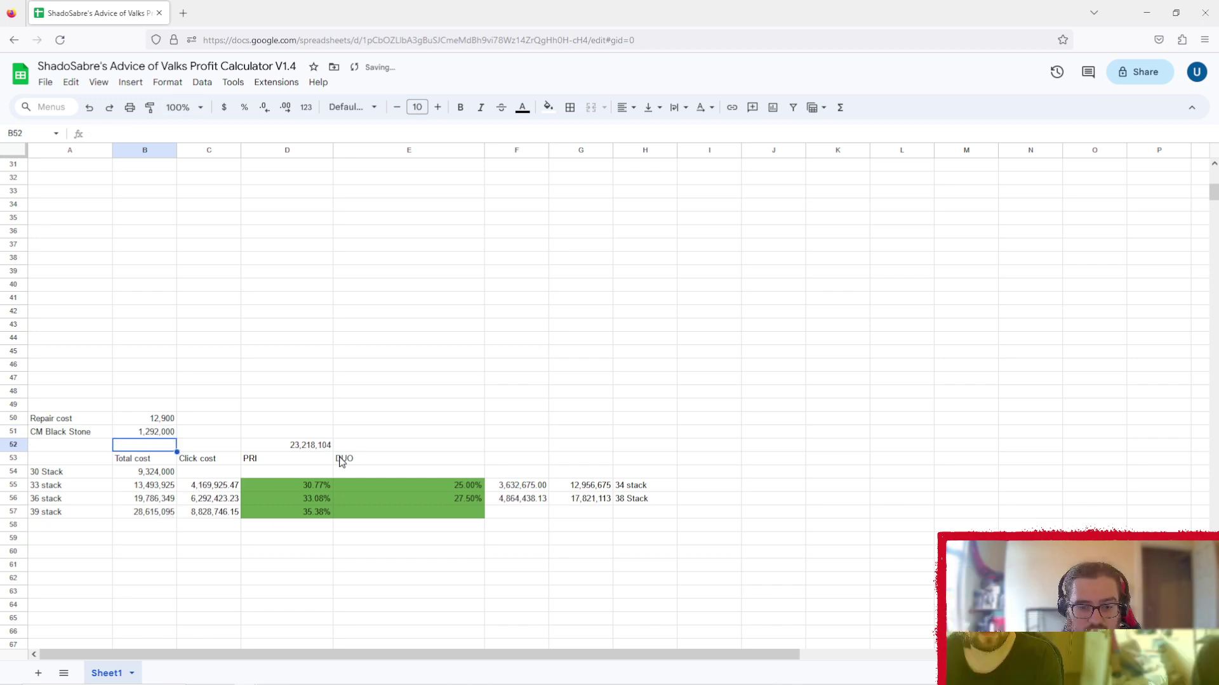
Step: Check the averaged stack cost in D52 and the main calculator's inputs at the start of the sheet
{"action": "left_click", "coordinate": [294, 448]}
{"action": "scroll", "coordinate": [266, 389], "scroll_direction": "up", "scroll_amount": 6}
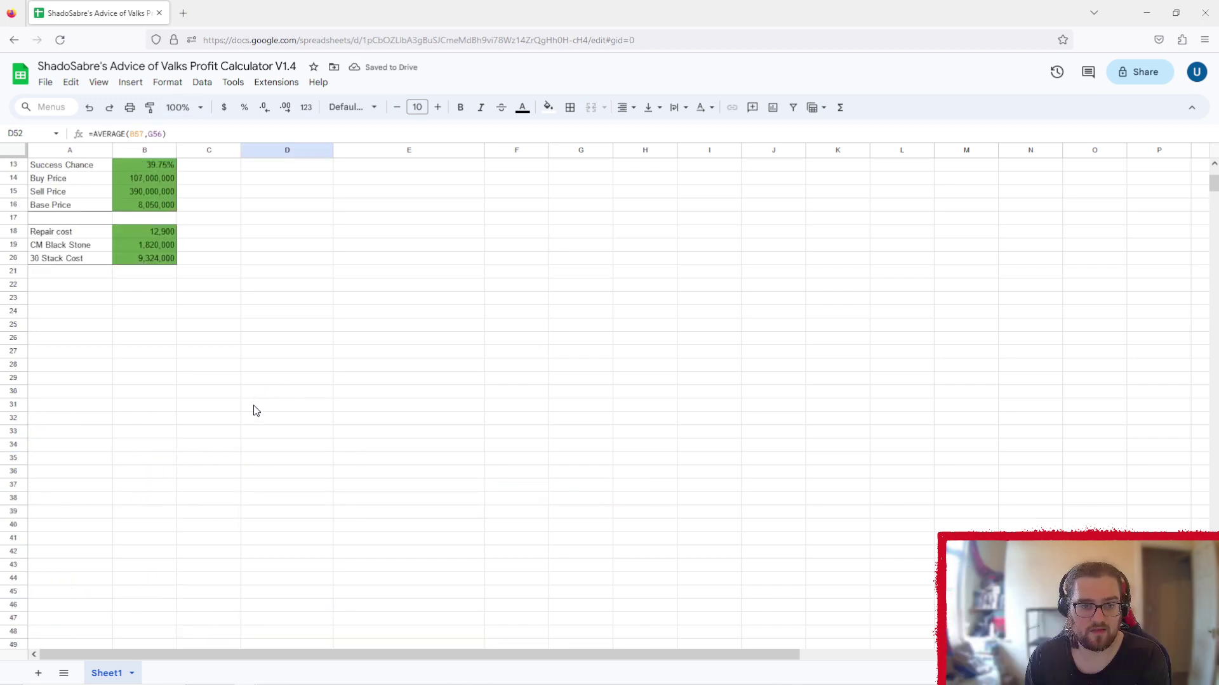
{"action": "scroll", "coordinate": [254, 412], "scroll_direction": "down", "scroll_amount": 2}
{"action": "scroll", "coordinate": [254, 413], "scroll_direction": "up", "scroll_amount": 6}
{"action": "scroll", "coordinate": [260, 409], "scroll_direction": "down", "scroll_amount": 12}
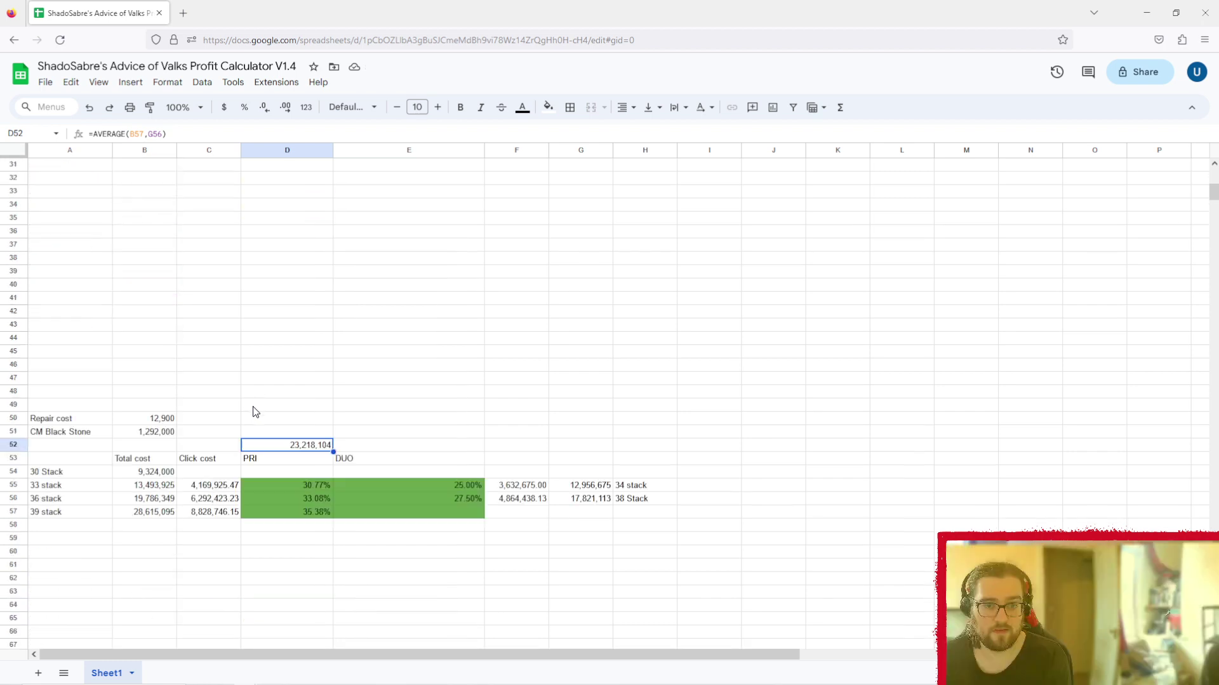